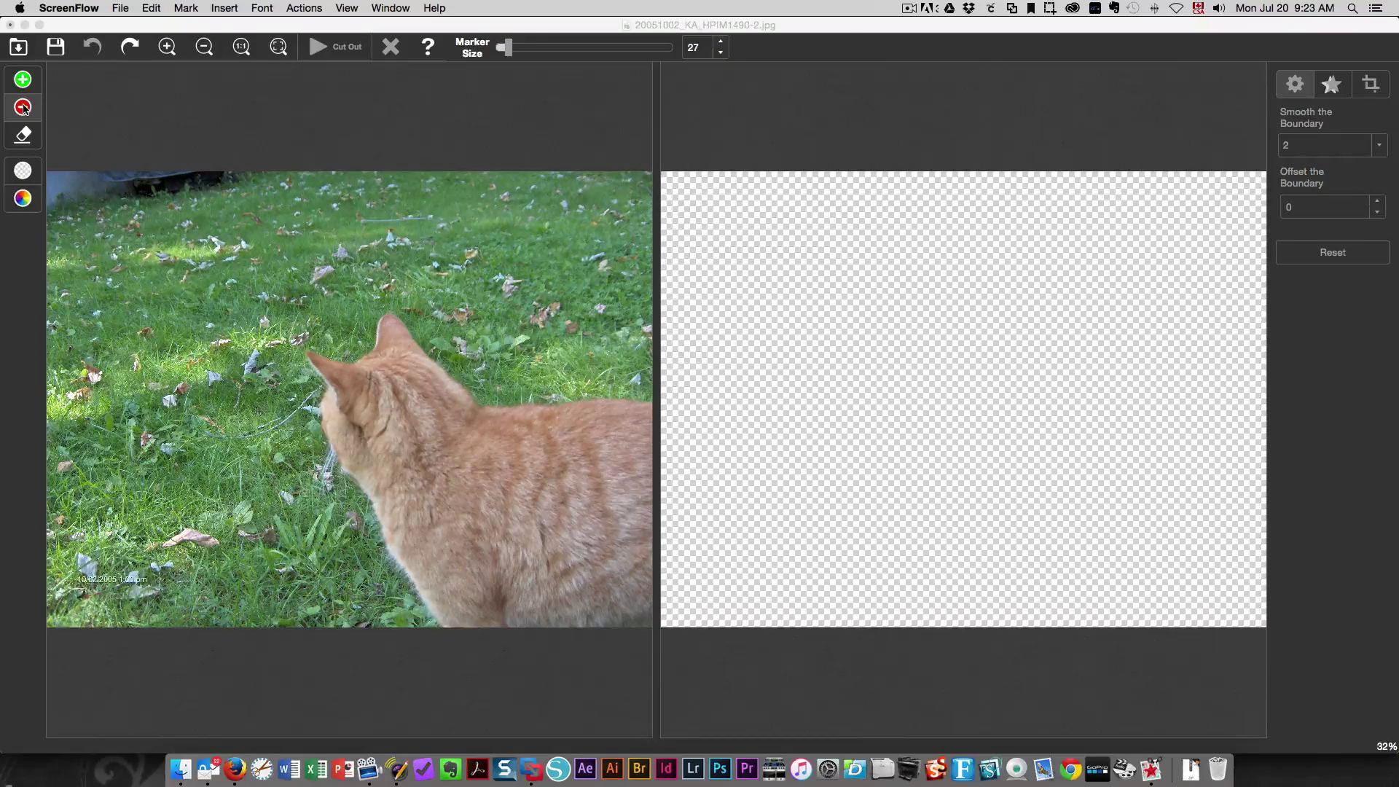
Paint a green keep stroke along the cat's back and a red remove stroke across the grass.
{"action": "left_click", "coordinate": [23, 80]}
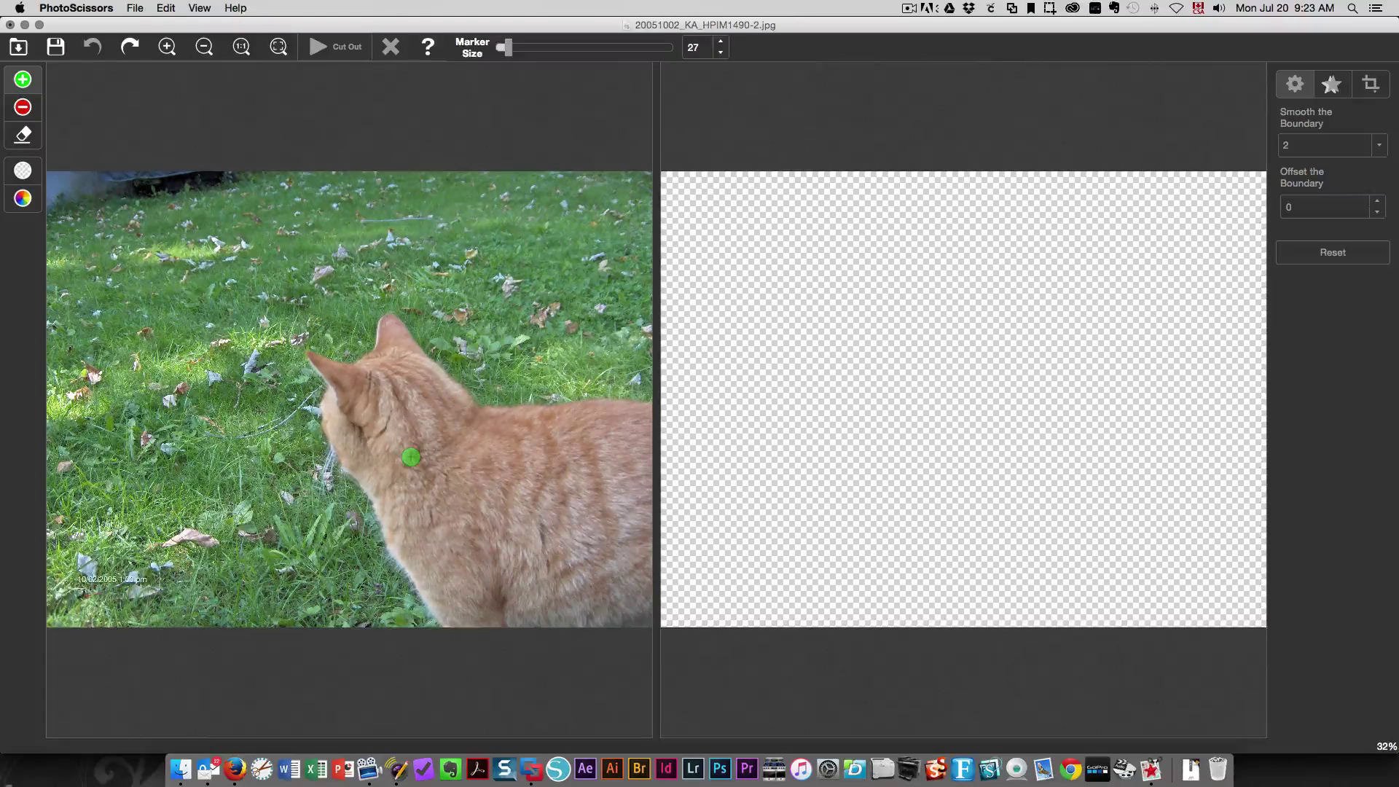
{"action": "mouse_move", "coordinate": [399, 395]}
{"action": "left_mouse_down"}
{"action": "mouse_move", "coordinate": [430, 459]}
{"action": "mouse_move", "coordinate": [547, 537]}
{"action": "left_mouse_up"}
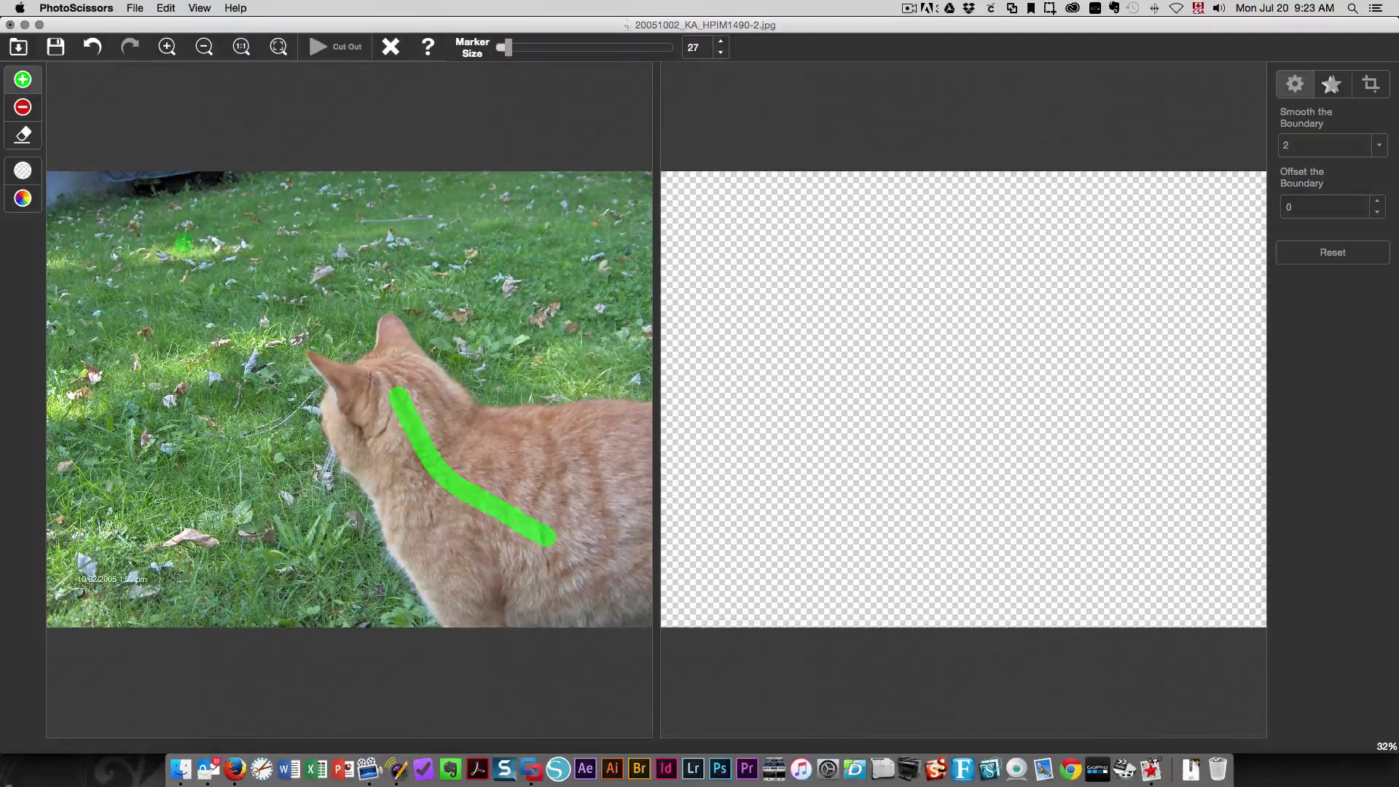
{"action": "left_click", "coordinate": [23, 108]}
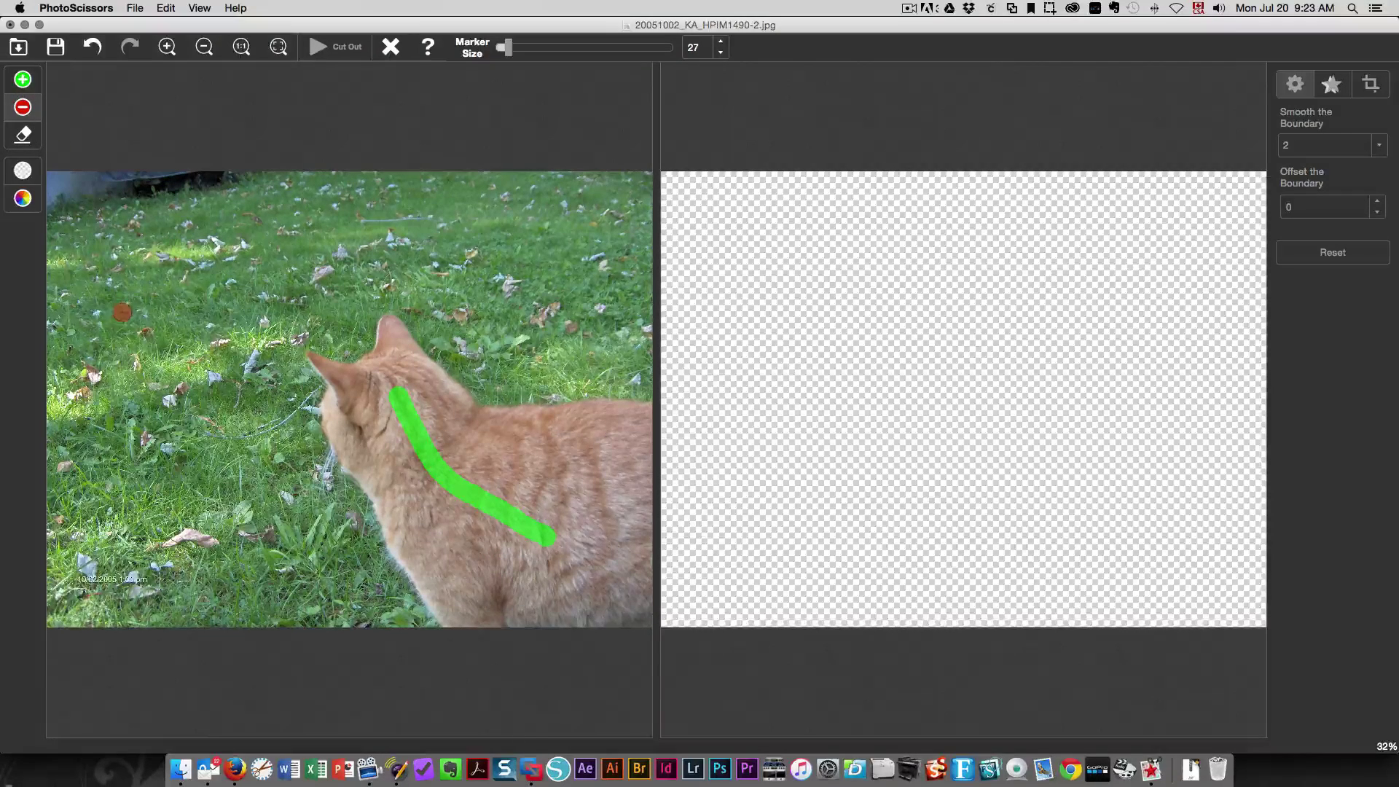
{"action": "left_click_drag", "start_coordinate": [78, 378], "coordinate": [442, 232]}
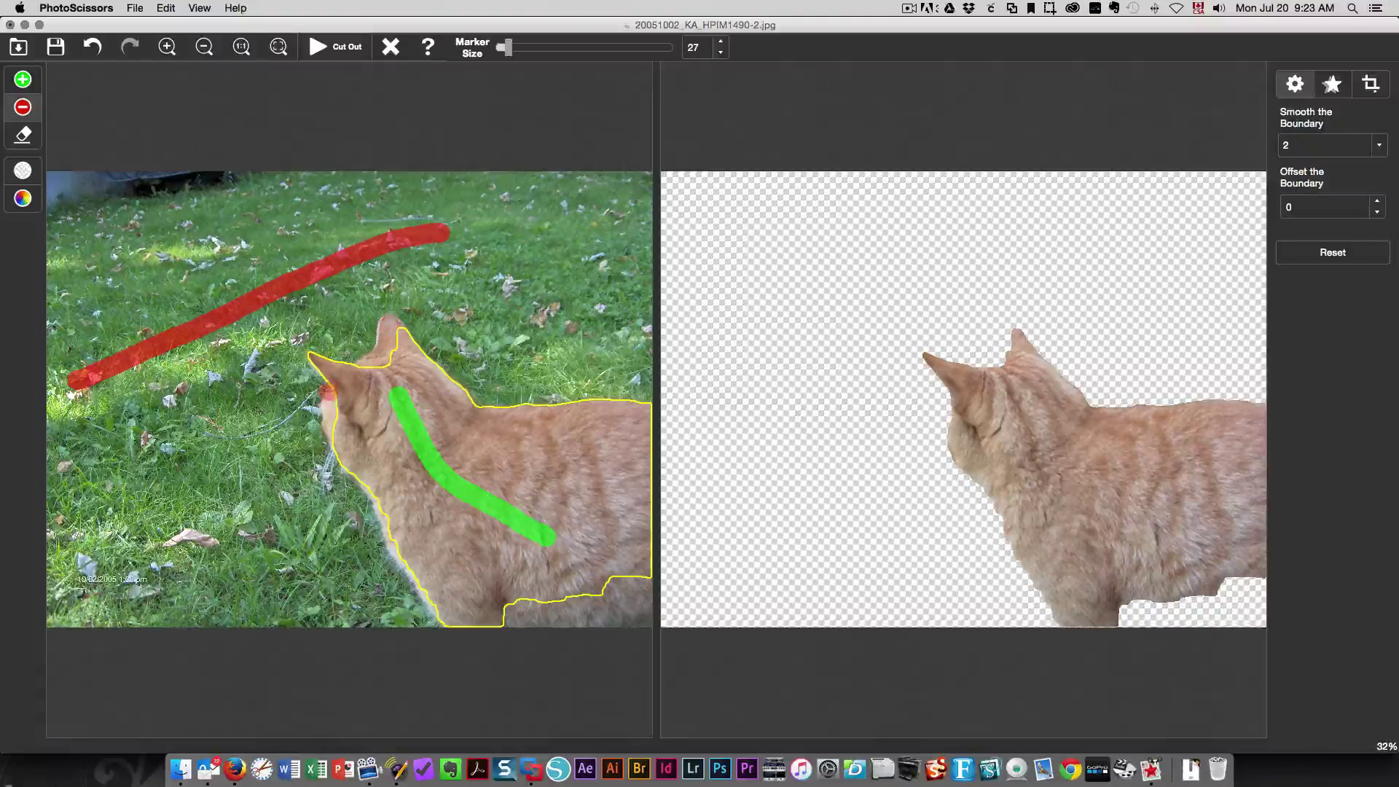
Keep the cat's face edge and erase two small stray grass patches left of the cat.
{"action": "left_click", "coordinate": [23, 80]}
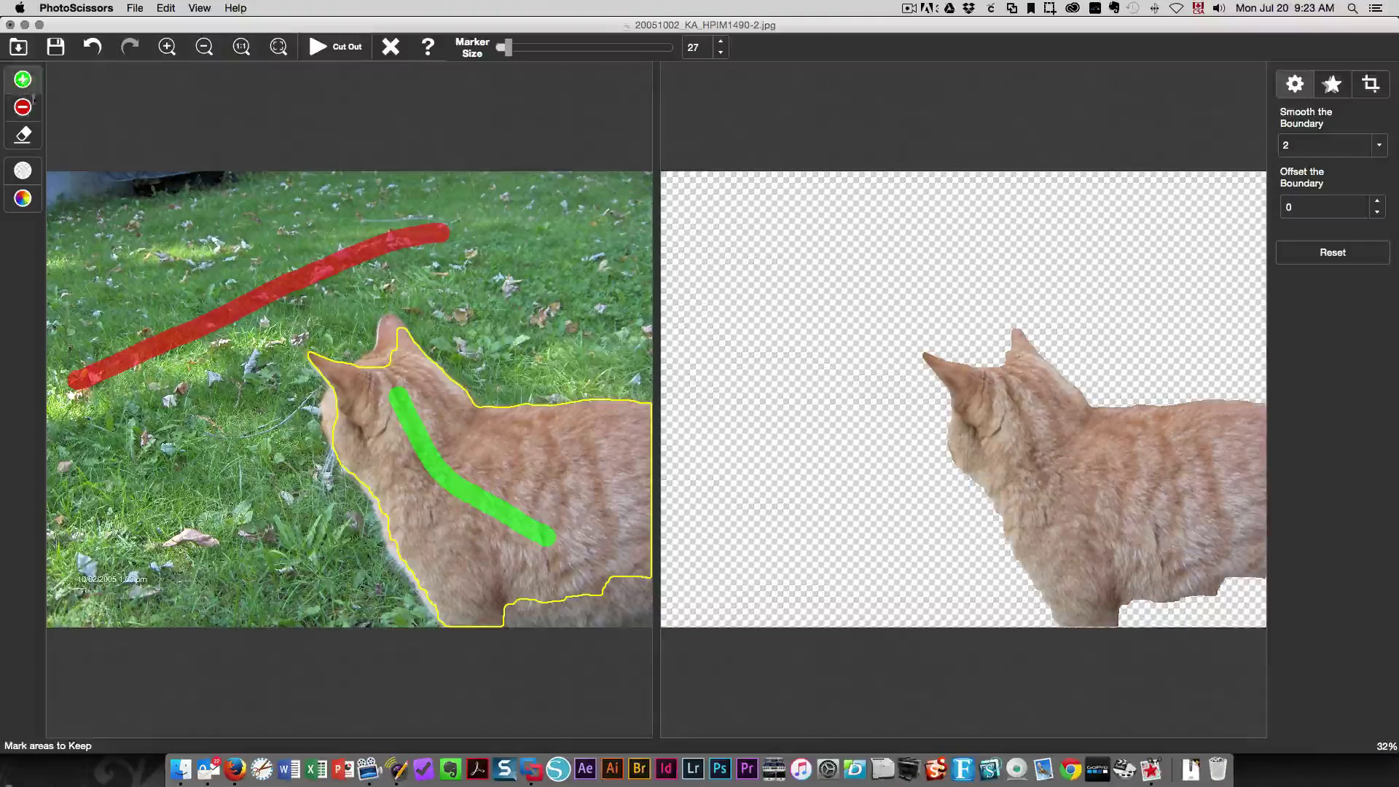
{"action": "left_click_drag", "start_coordinate": [337, 387], "coordinate": [337, 444]}
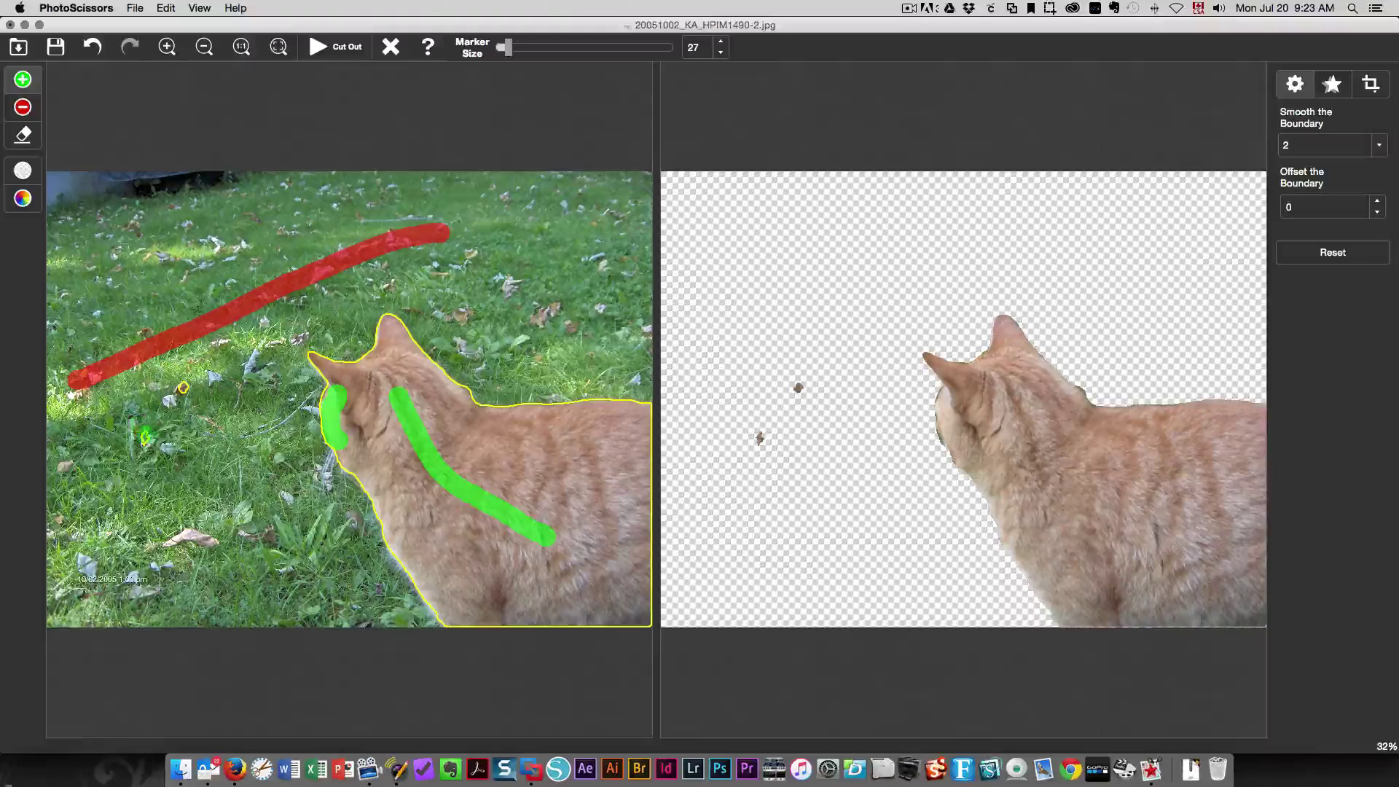
{"action": "left_click", "coordinate": [23, 108]}
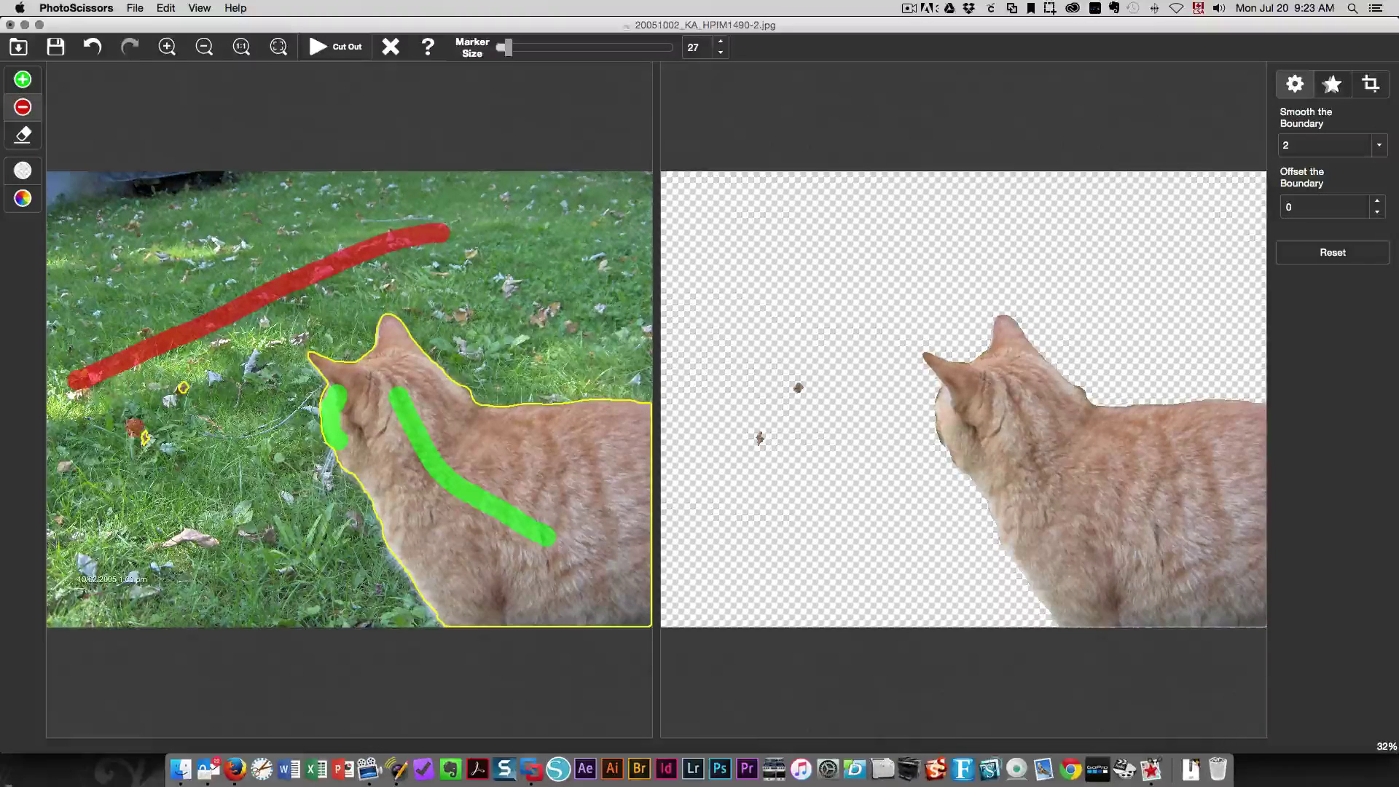
{"action": "mouse_move", "coordinate": [134, 424]}
{"action": "left_mouse_down"}
{"action": "mouse_move", "coordinate": [144, 444]}
{"action": "mouse_move", "coordinate": [133, 430]}
{"action": "mouse_move", "coordinate": [151, 427]}
{"action": "mouse_move", "coordinate": [145, 443]}
{"action": "left_mouse_up"}
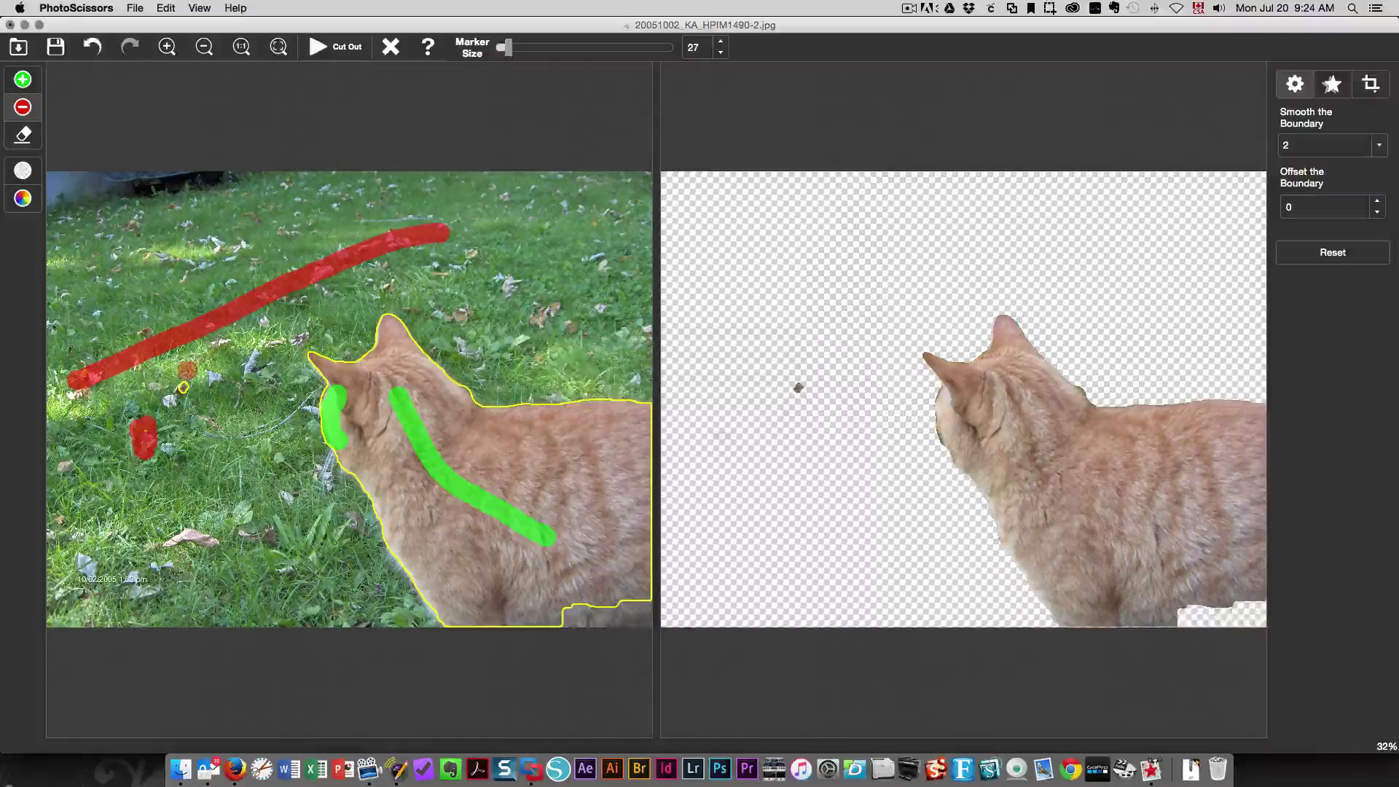
{"action": "mouse_move", "coordinate": [188, 368]}
{"action": "left_mouse_down"}
{"action": "mouse_move", "coordinate": [184, 401]}
{"action": "mouse_move", "coordinate": [186, 364]}
{"action": "left_mouse_up"}
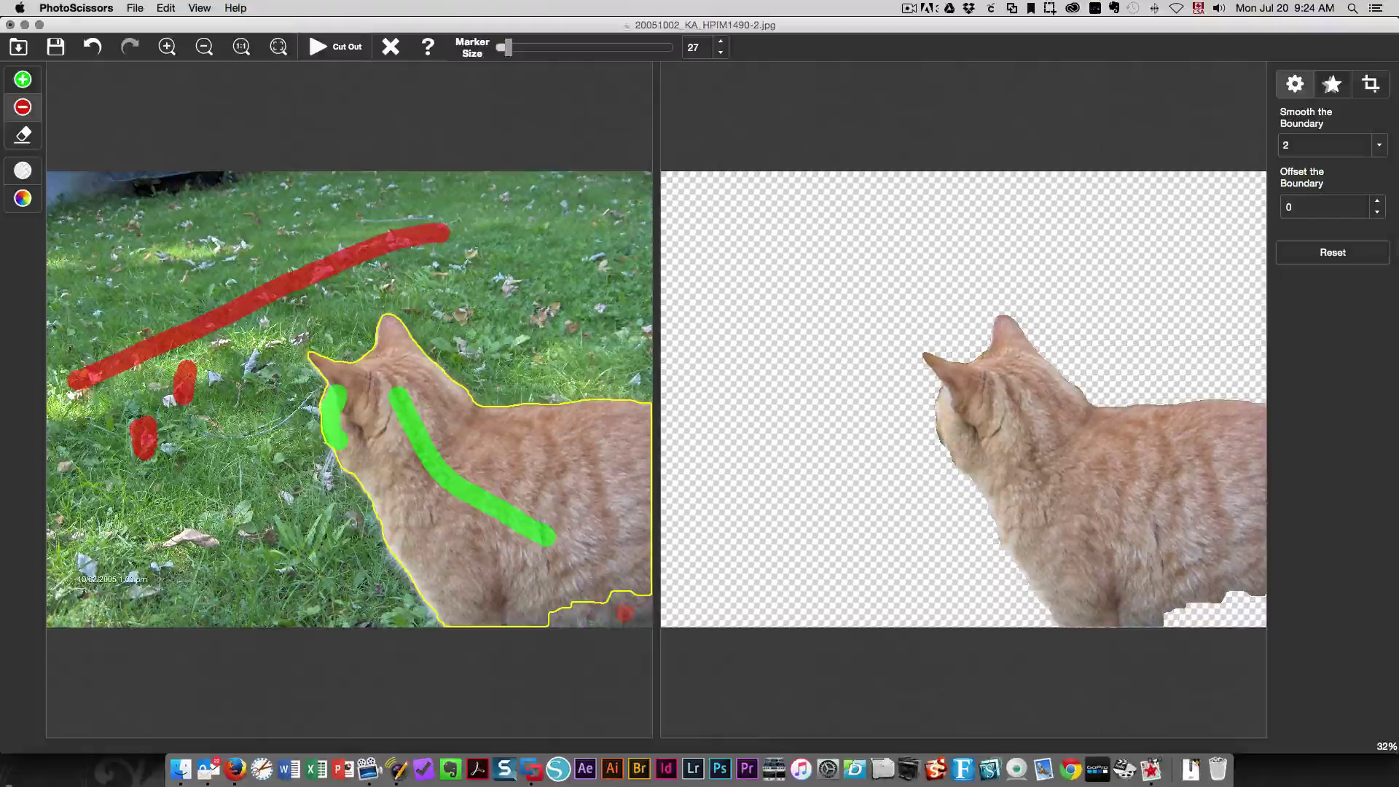
Keep the cat's lower right edge and remove the top-left dark patch, lower-left leaf and ear-side grass.
{"action": "left_click", "coordinate": [22, 80]}
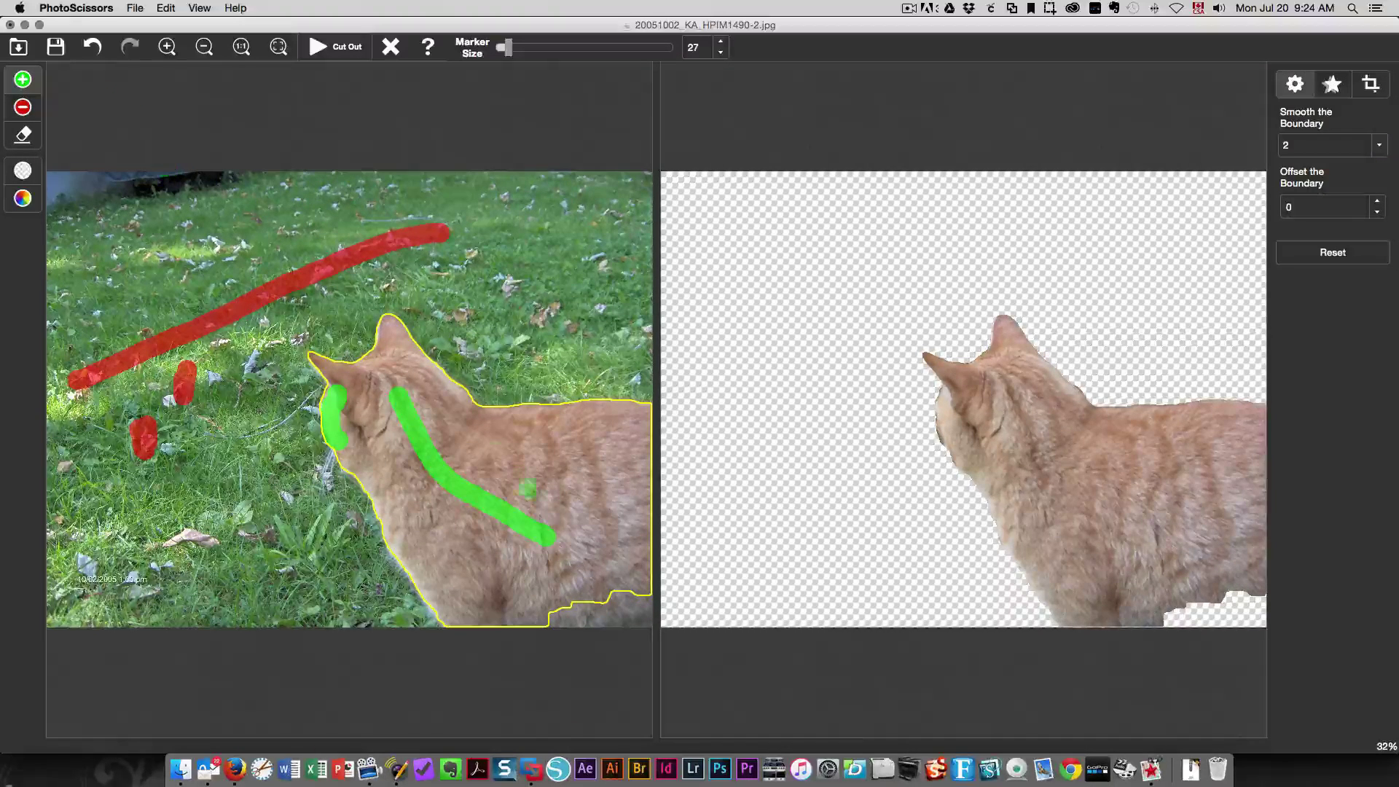
{"action": "left_click_drag", "start_coordinate": [641, 612], "coordinate": [567, 612]}
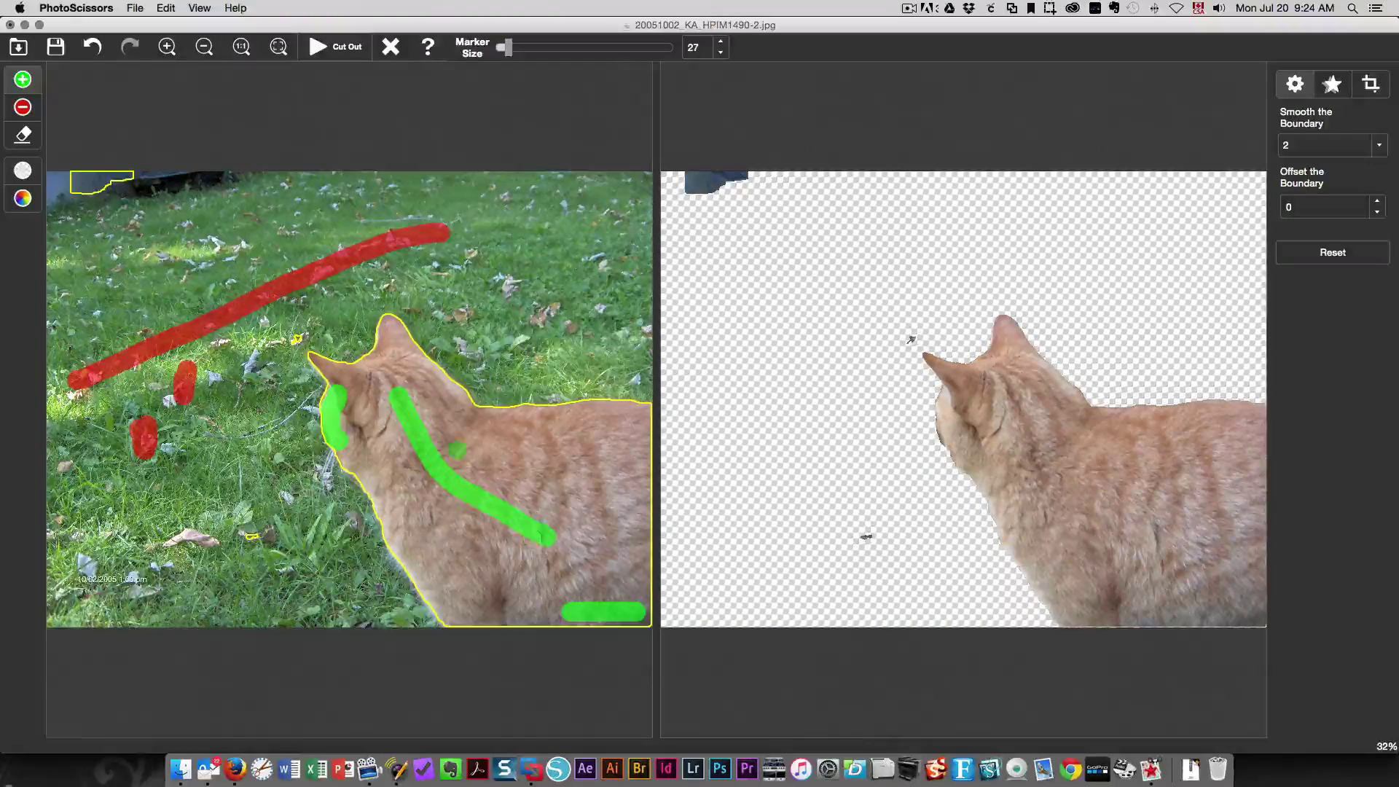
{"action": "left_click", "coordinate": [23, 107]}
{"action": "left_click_drag", "start_coordinate": [68, 184], "coordinate": [124, 185]}
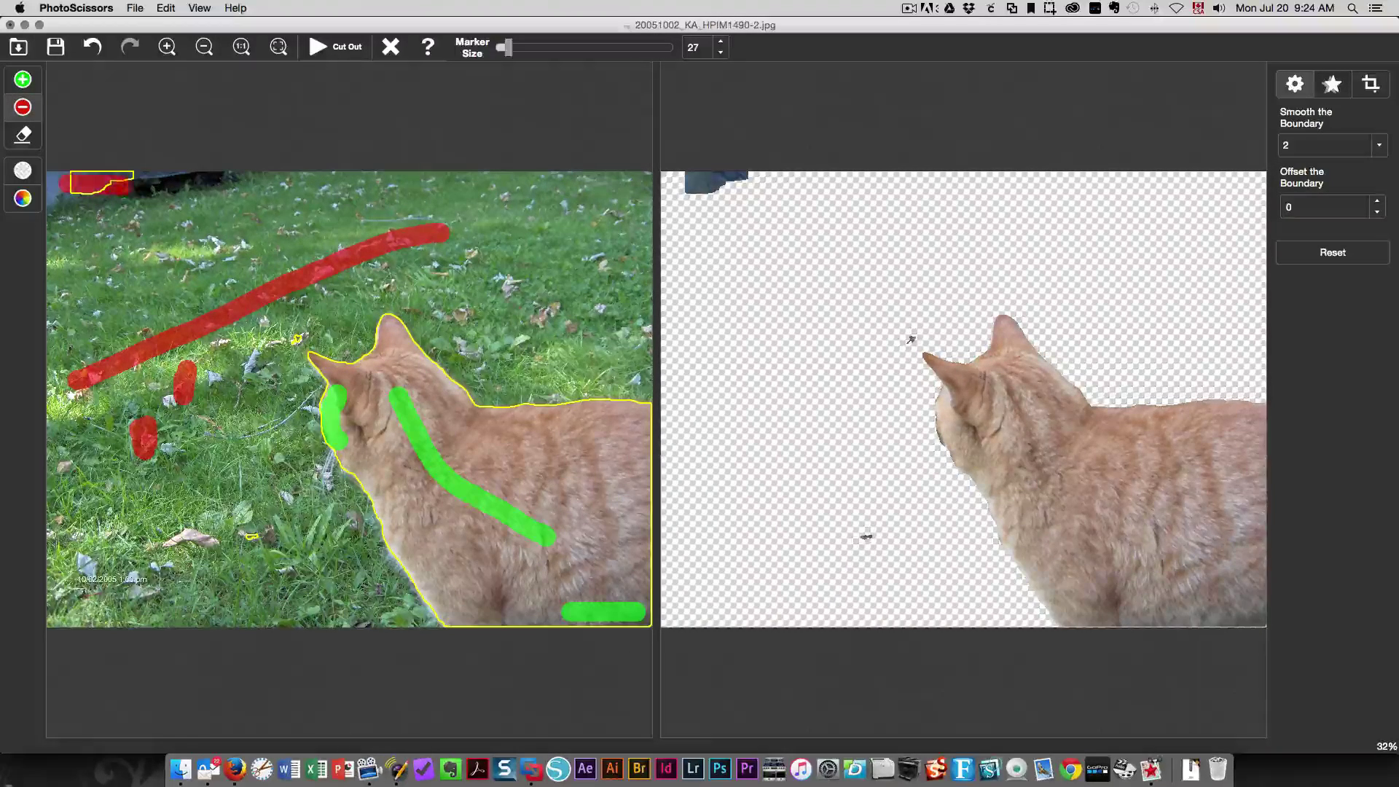
{"action": "left_click_drag", "start_coordinate": [245, 521], "coordinate": [256, 553]}
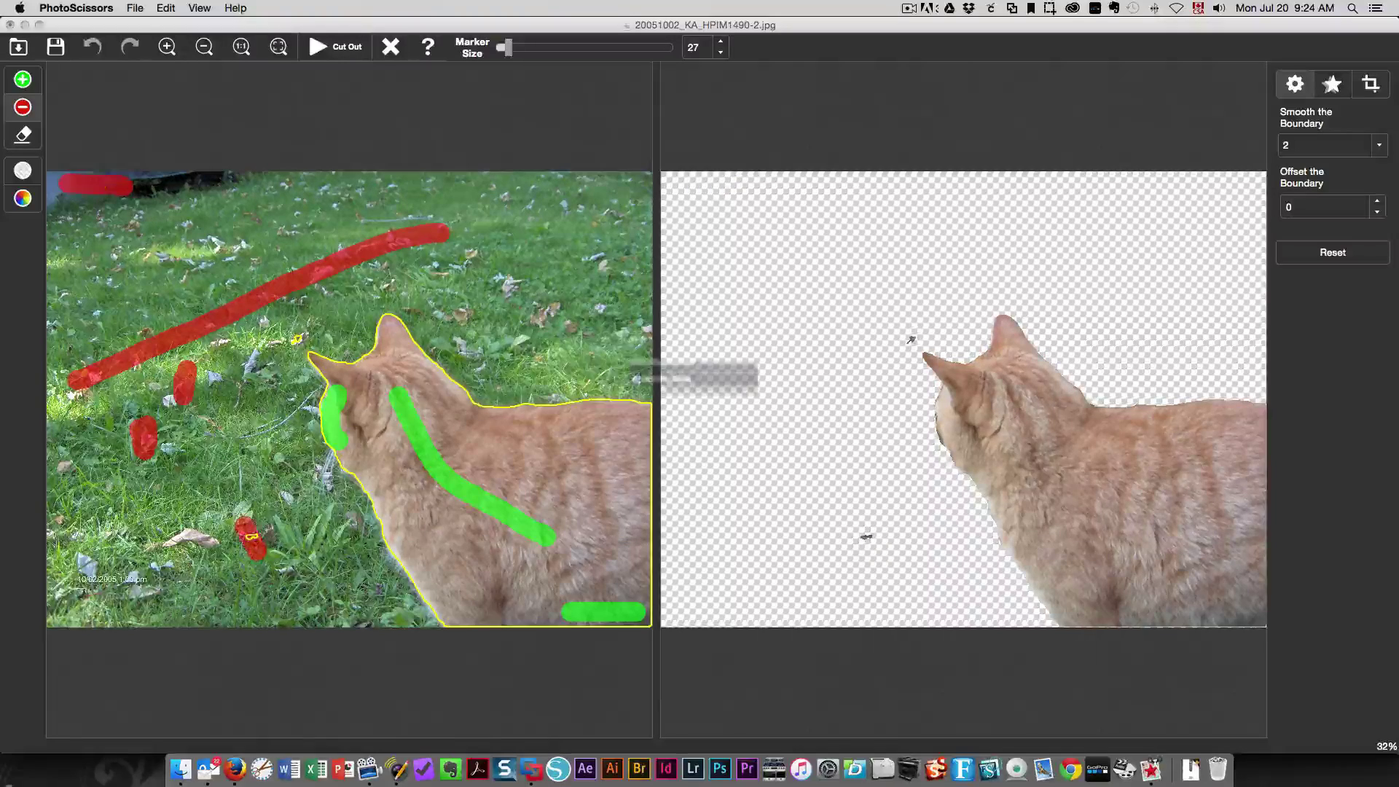
{"action": "left_click_drag", "start_coordinate": [298, 309], "coordinate": [292, 355]}
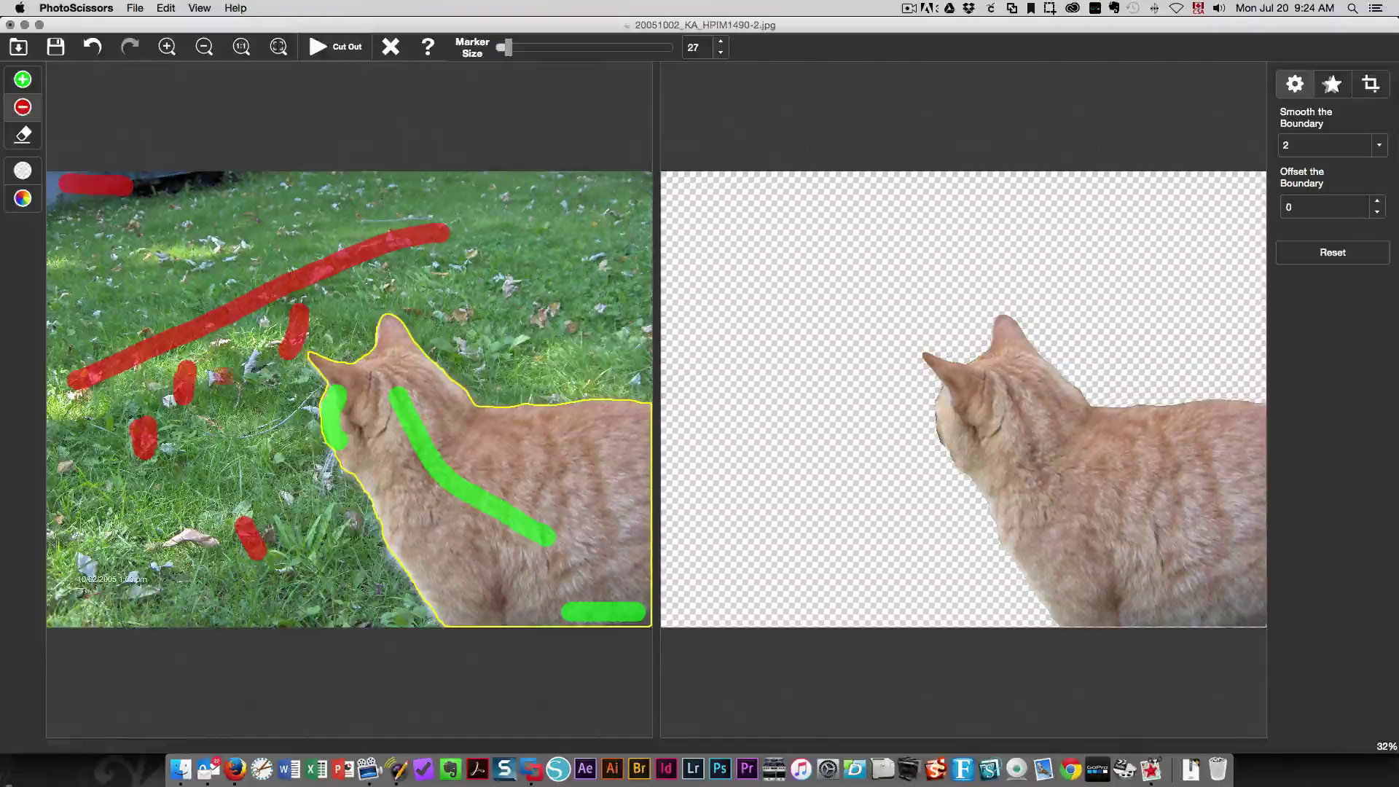
Zoom in and remove the grass beside the cat's face to tidy the head outline.
{"action": "scroll", "coordinate": [218, 376], "scroll_direction": "up", "scroll_amount": 1}
{"action": "left_click", "coordinate": [309, 413]}
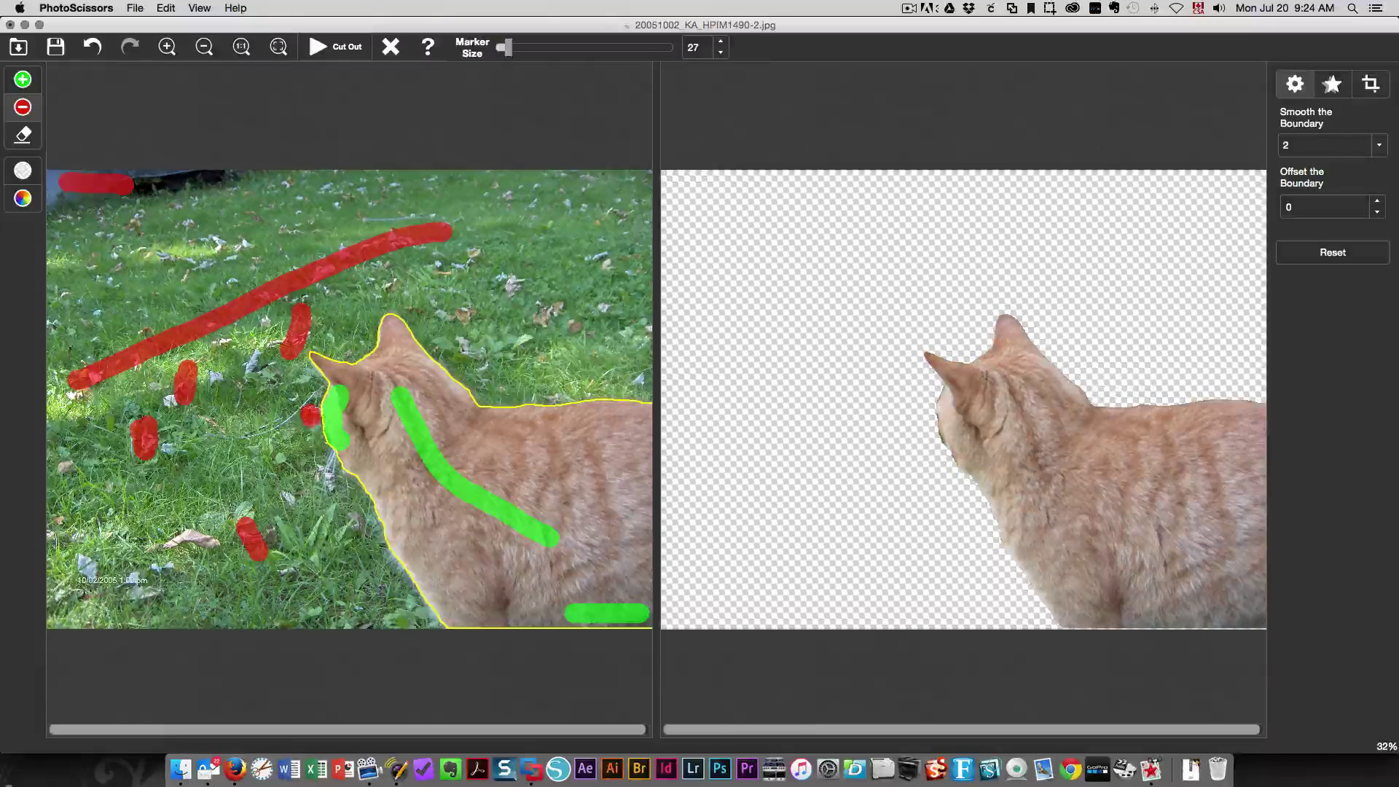
{"action": "left_click_drag", "start_coordinate": [310, 419], "coordinate": [311, 437]}
{"action": "left_click_drag", "start_coordinate": [324, 430], "coordinate": [333, 451]}
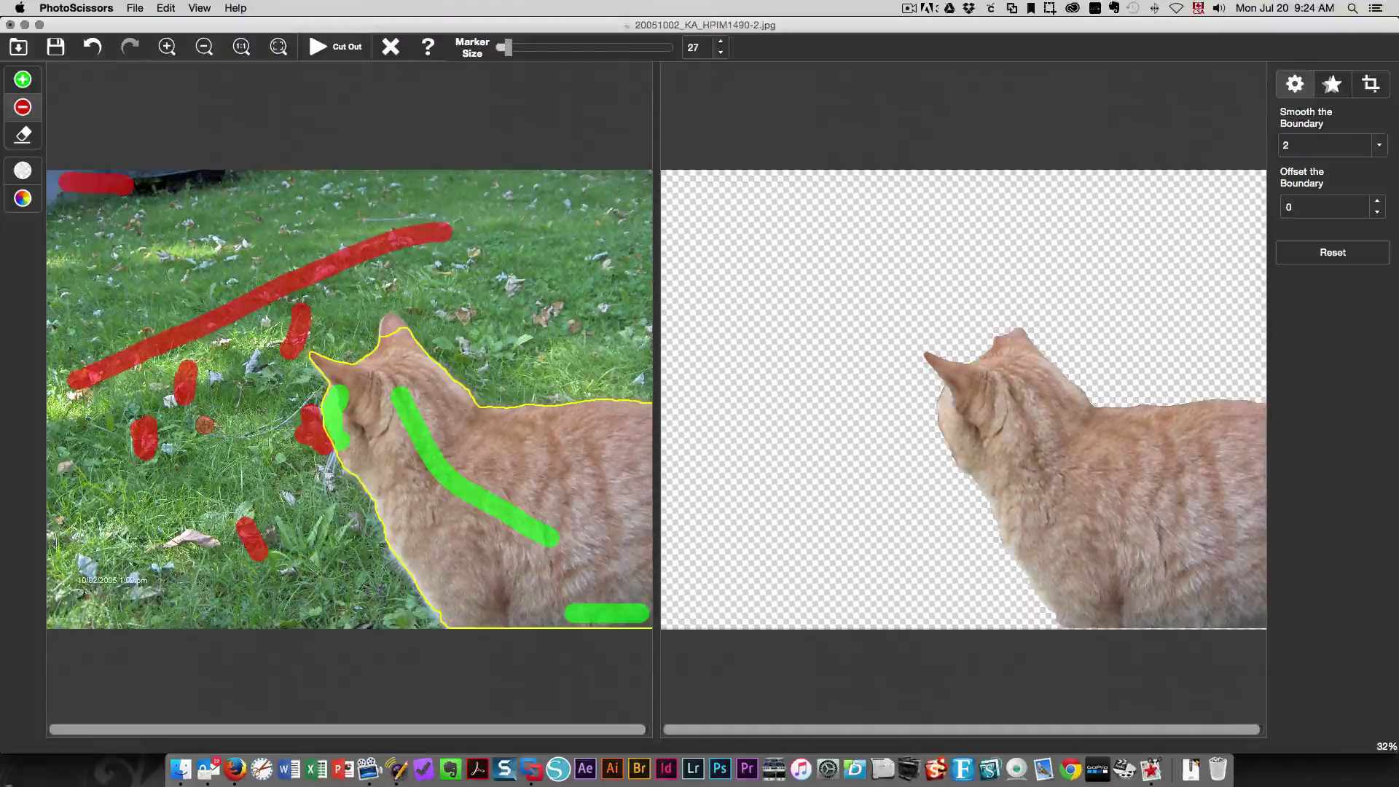
Restore the tip of the cat's ear and remove the small stray spot at the left edge.
{"action": "left_click", "coordinate": [22, 79]}
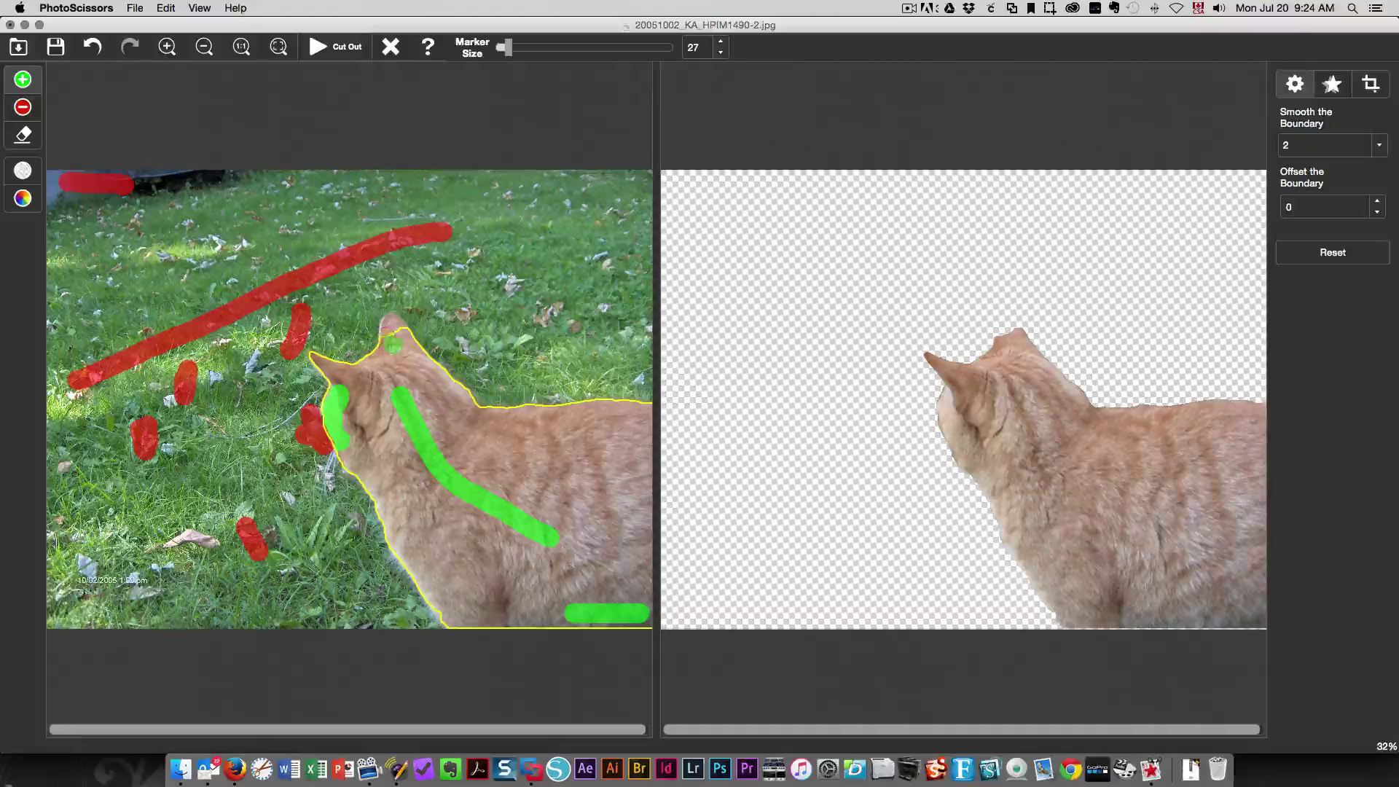
{"action": "left_click_drag", "start_coordinate": [392, 337], "coordinate": [392, 325]}
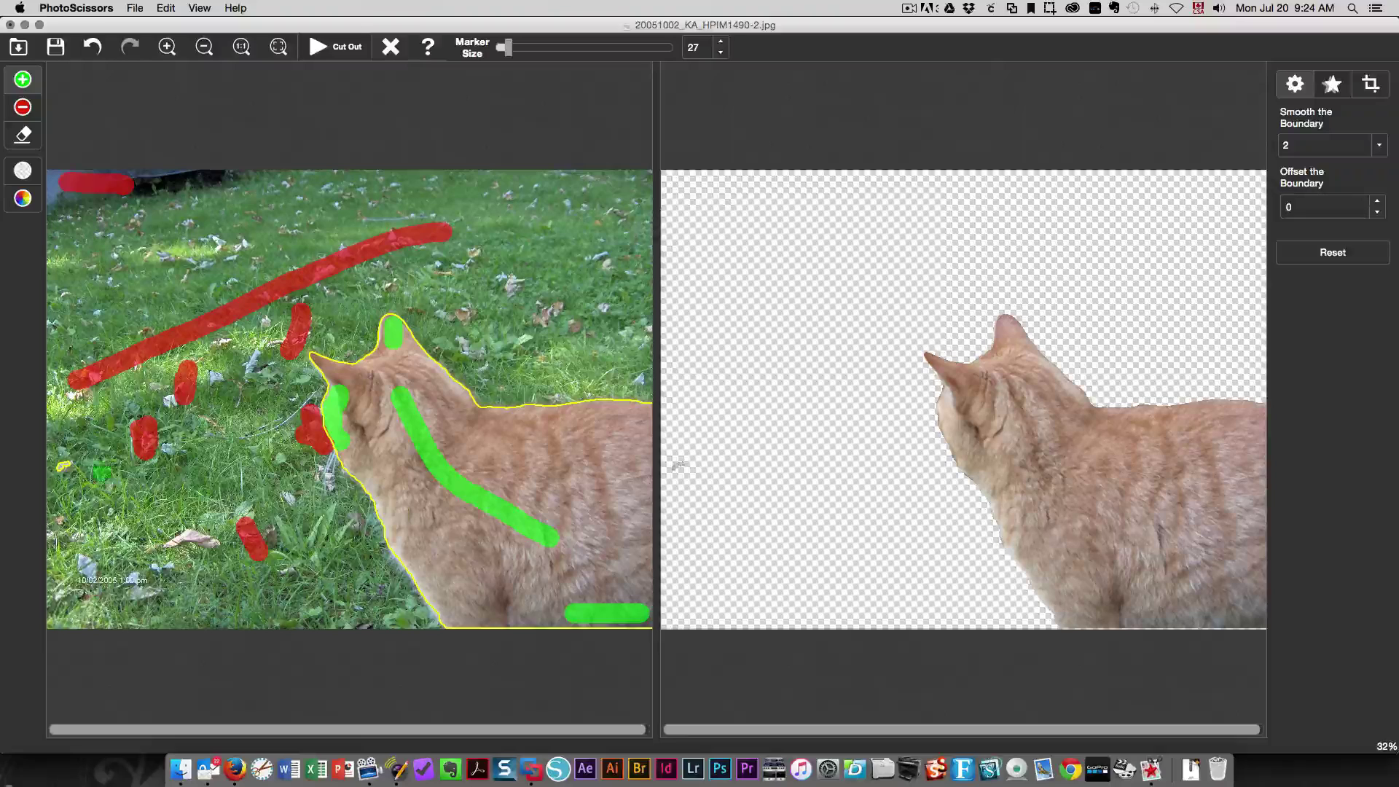
{"action": "left_click", "coordinate": [65, 470]}
{"action": "left_click", "coordinate": [23, 107]}
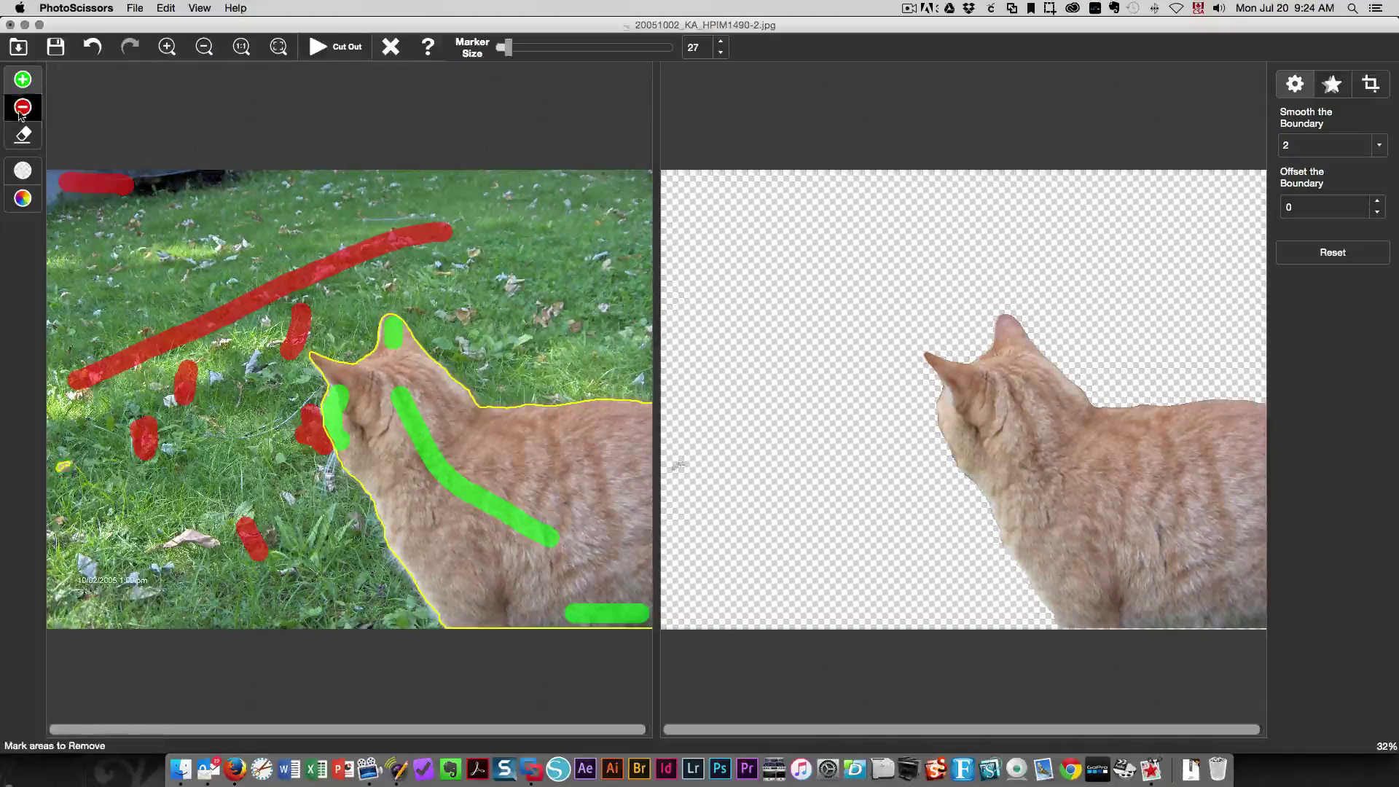
{"action": "left_click_drag", "start_coordinate": [66, 441], "coordinate": [63, 483]}
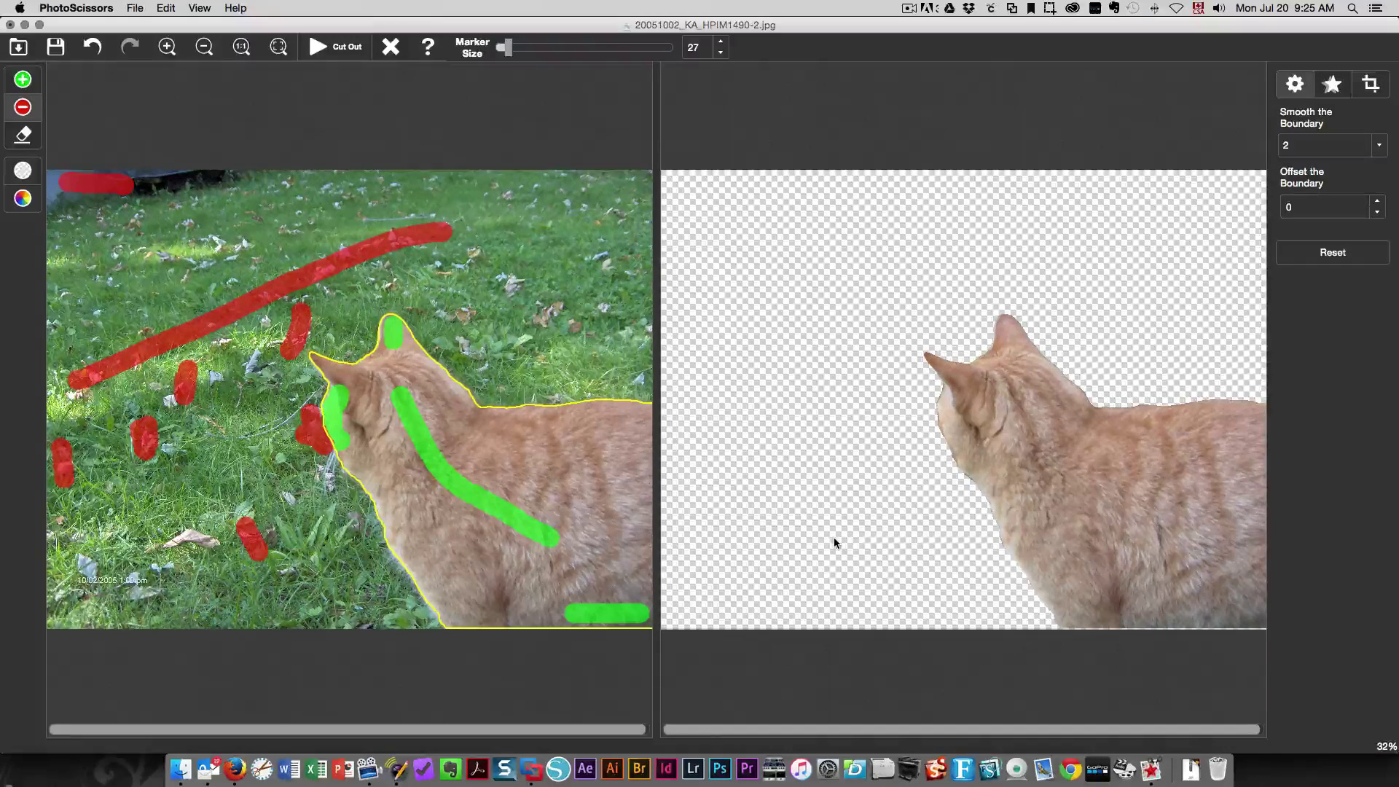
Set the cut-out's preview background colour to white in the Colors dialog.
{"action": "left_click", "coordinate": [23, 204]}
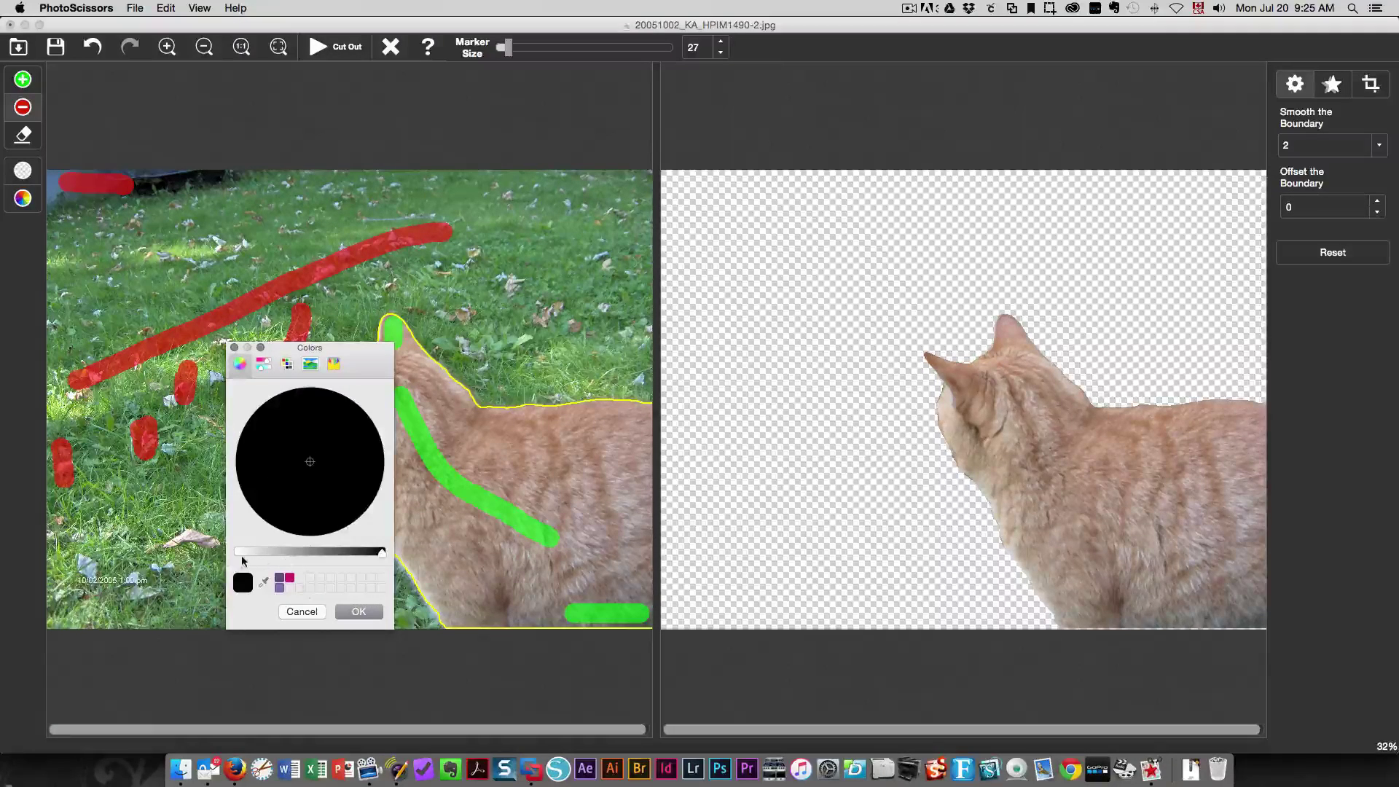
{"action": "left_click", "coordinate": [240, 552]}
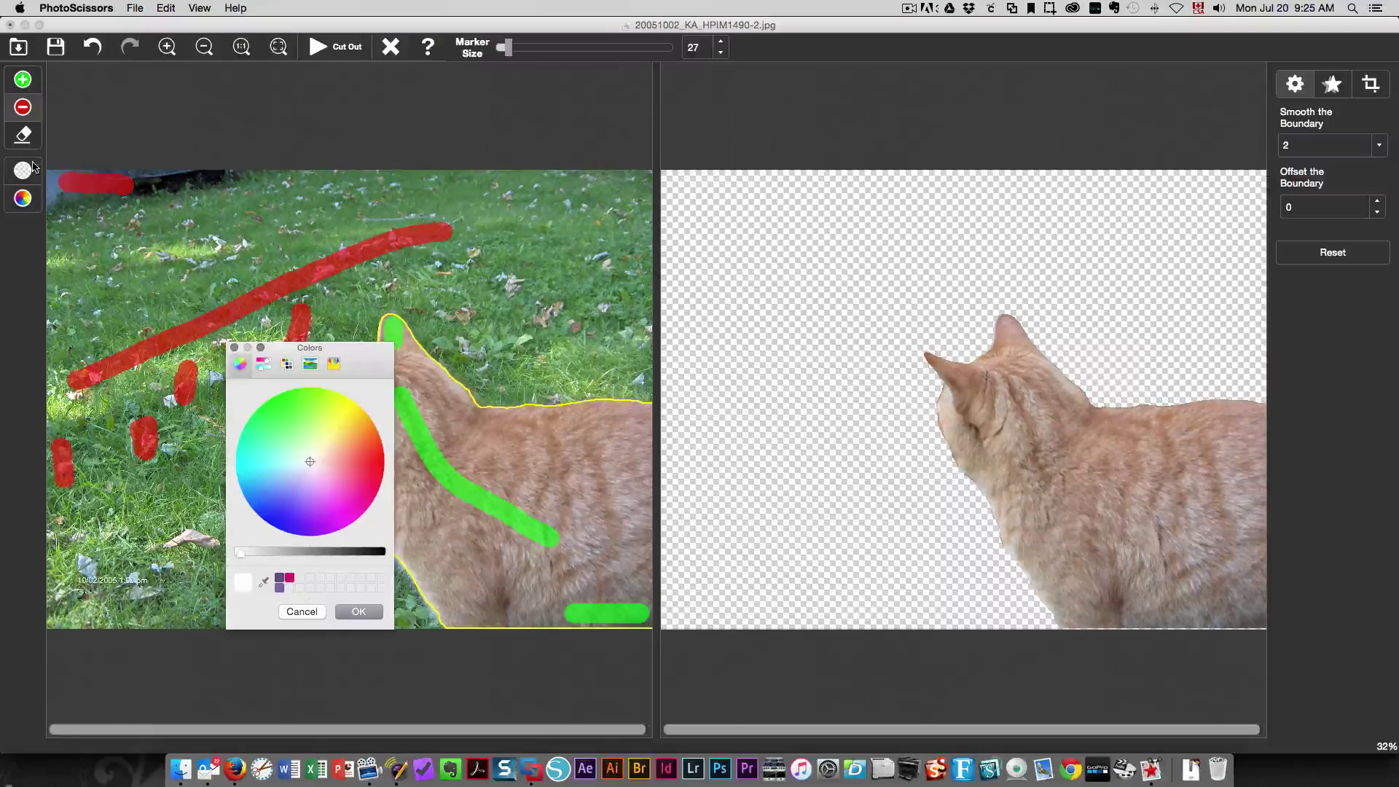
{"action": "left_click", "coordinate": [358, 612]}
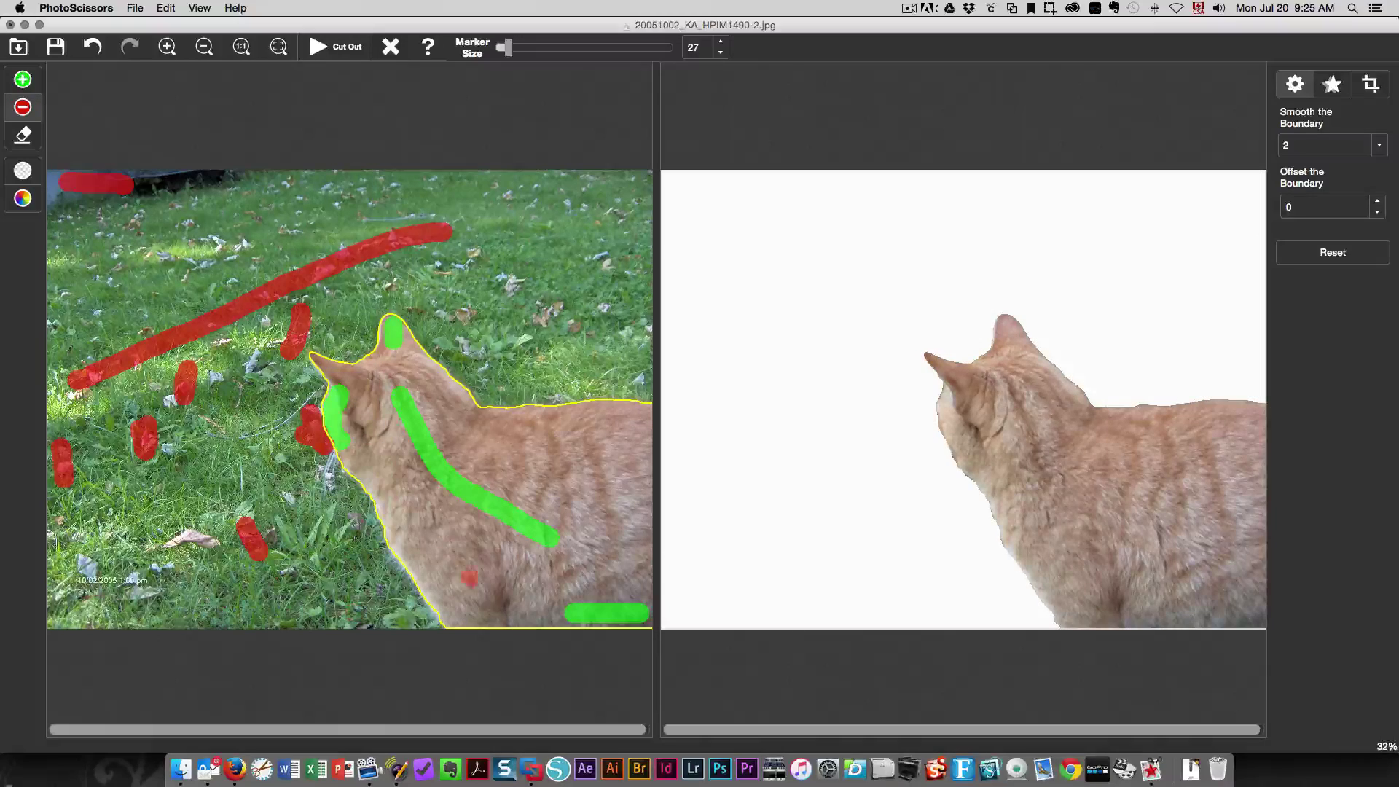
{"action": "left_click", "coordinate": [23, 171]}
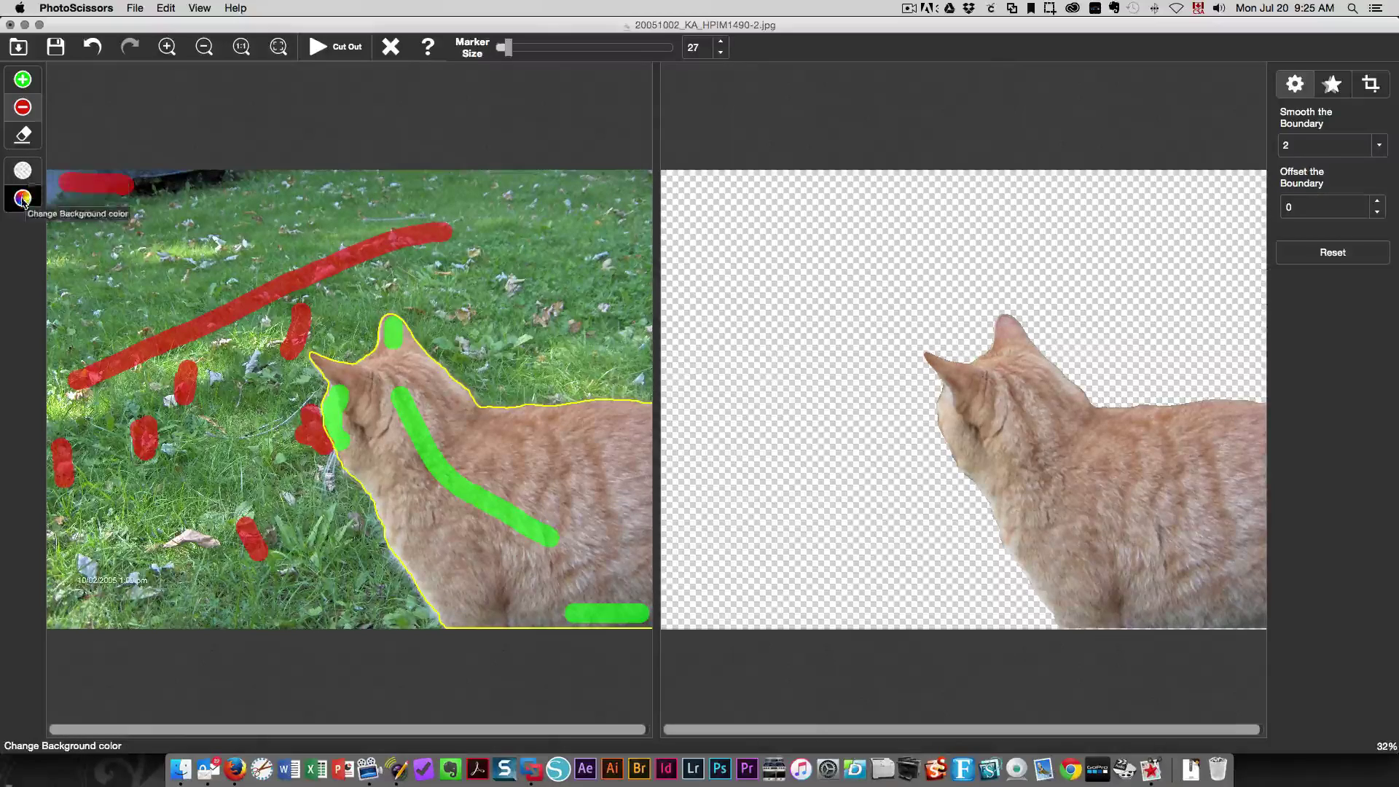
{"action": "left_click", "coordinate": [23, 198]}
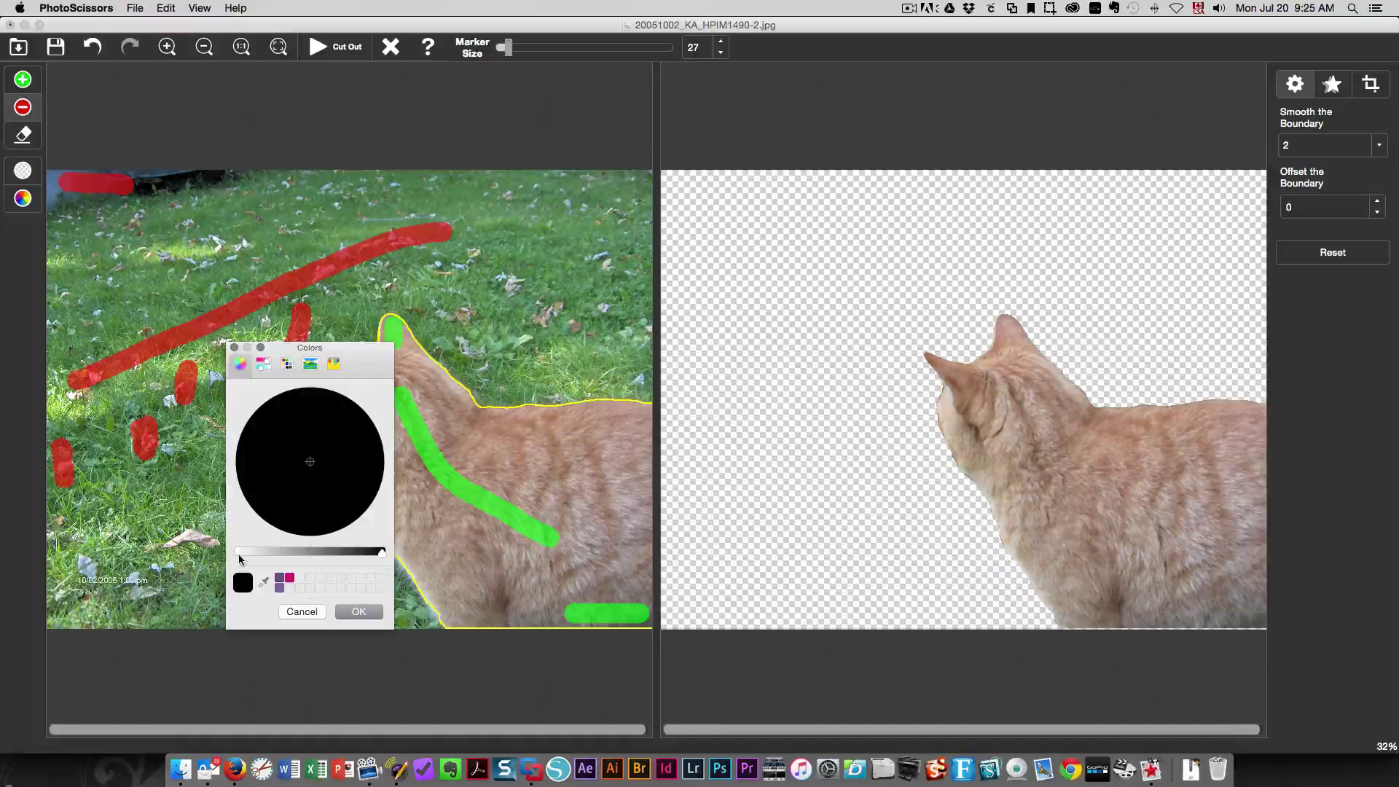
{"action": "left_click", "coordinate": [238, 554]}
{"action": "left_click", "coordinate": [358, 612]}
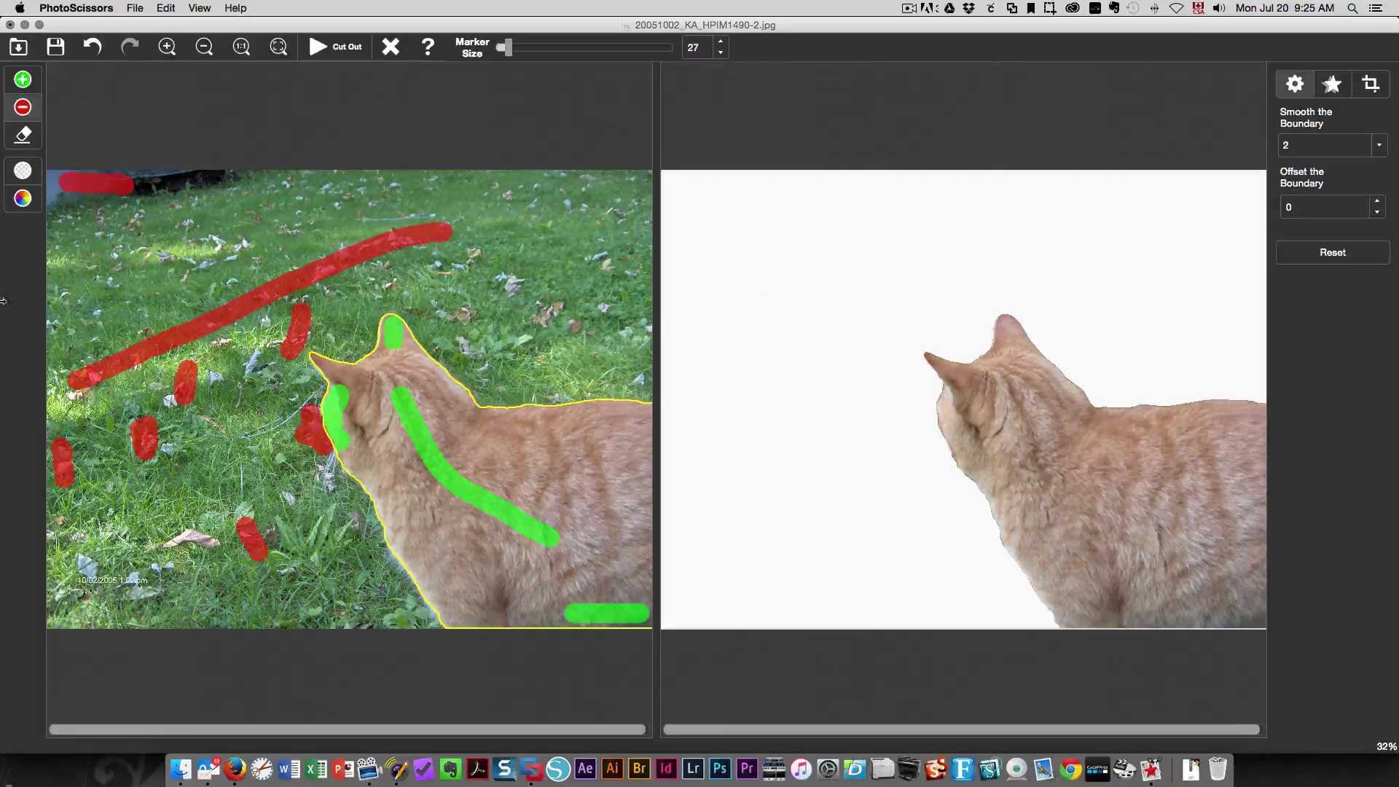
Switch the preview background back to transparent with the Set Transparent Background button.
{"action": "left_click", "coordinate": [23, 172]}
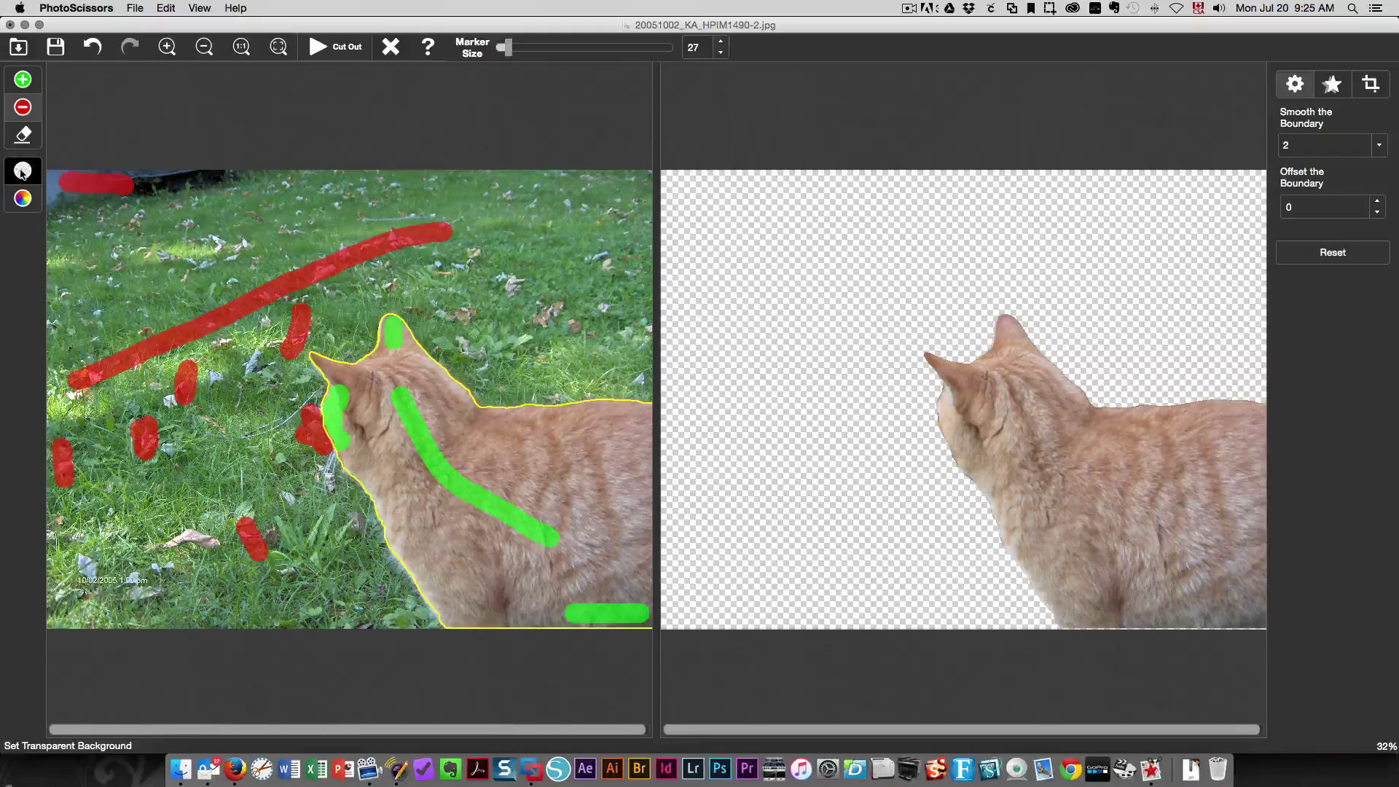